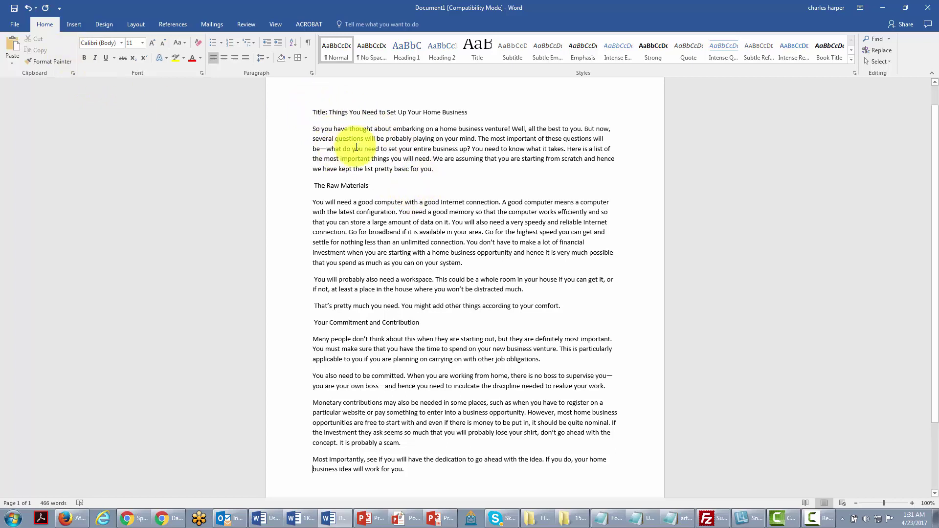
Select the entire home-business article in Word with Select All
left_click(876, 63)
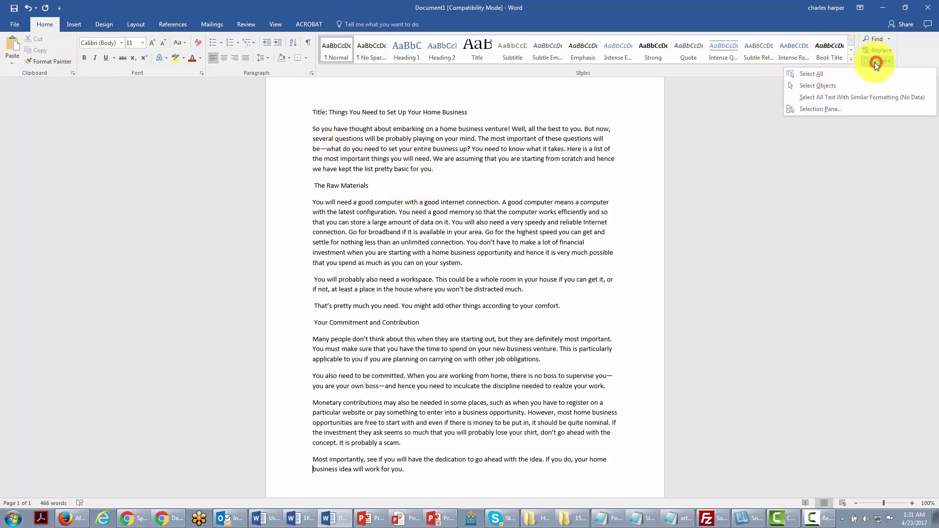
left_click(807, 74)
key("ctrl+c")
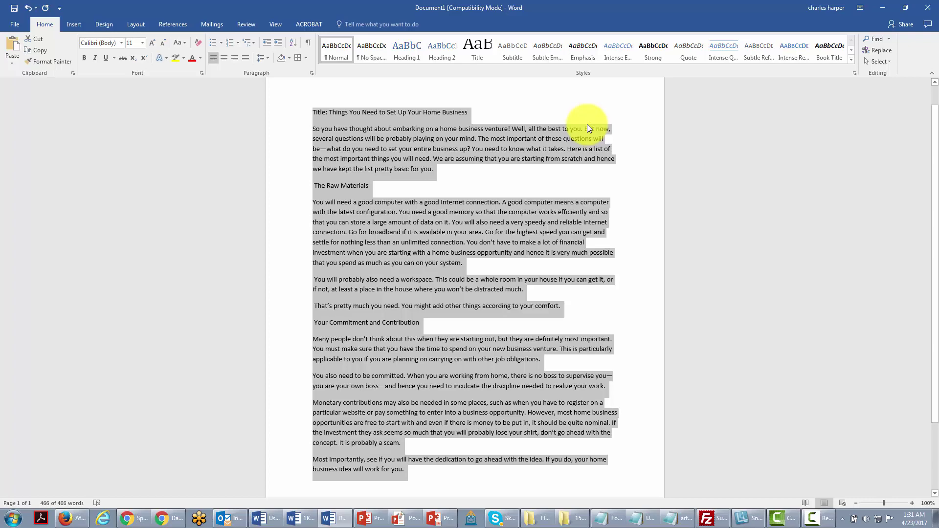
Copy the full plain-text article from Notepad and return to the WordPress dashboard
key("alt+Tab")
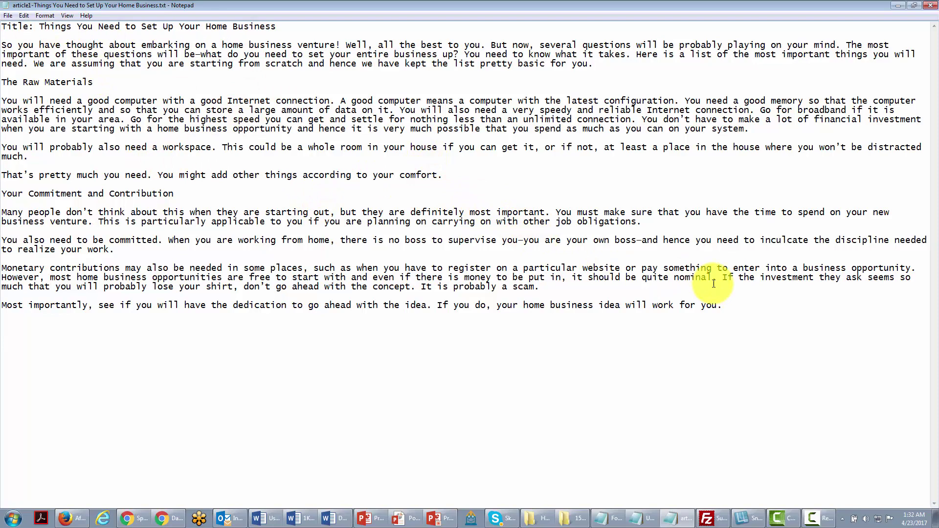
left_click_drag(734, 308, 440, 230)
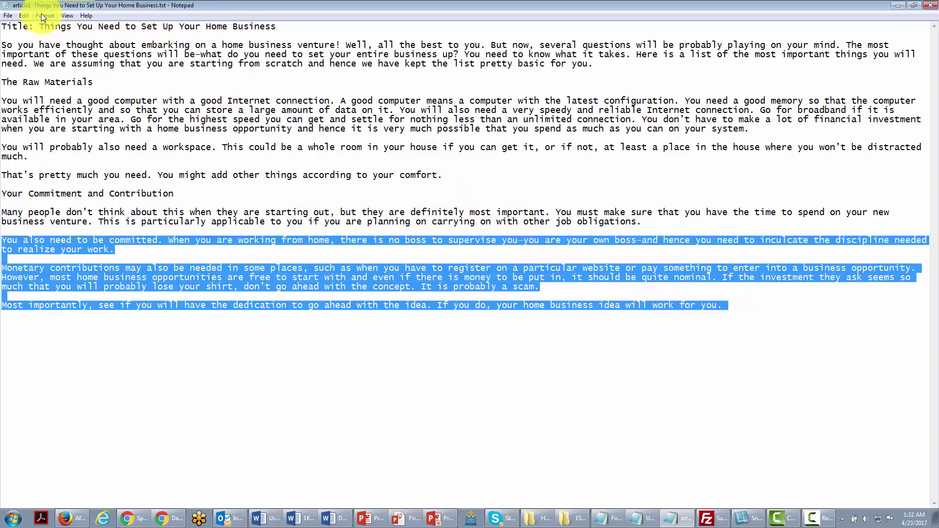
left_click(28, 15)
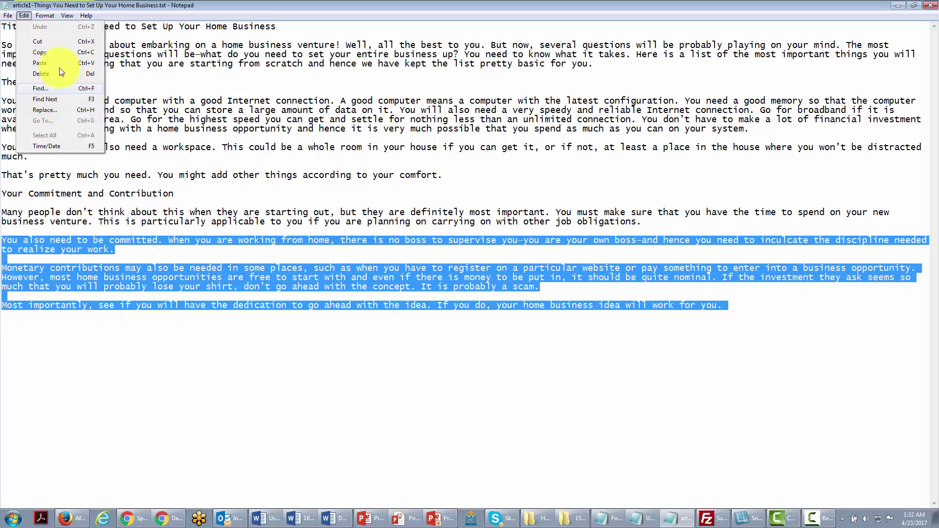
left_click(44, 135)
right_click(172, 104)
left_click(195, 131)
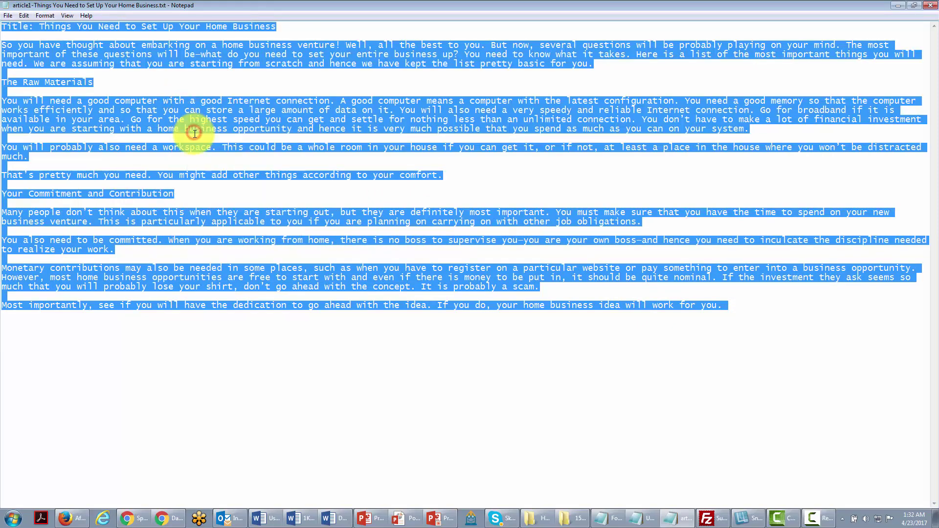
key("alt+Tab")
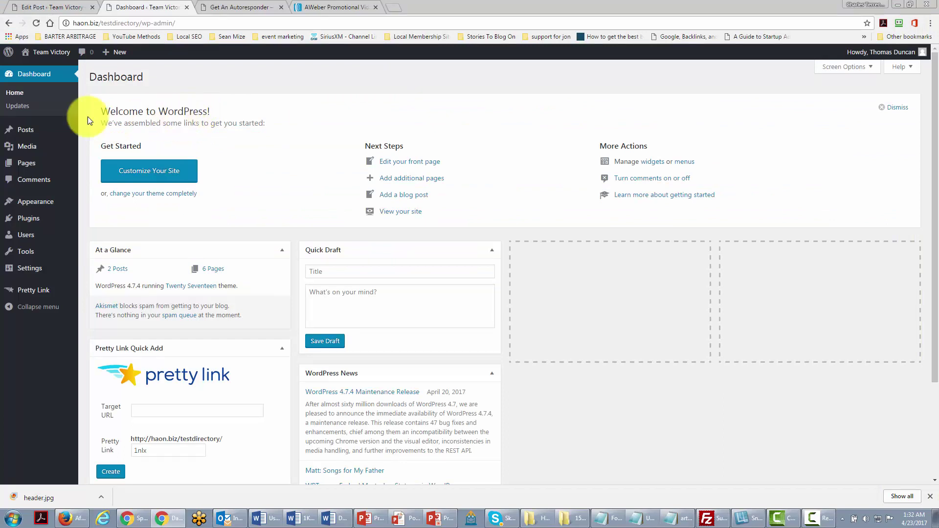
Start a new post and paste the article into its body
mouse_move(17, 134)
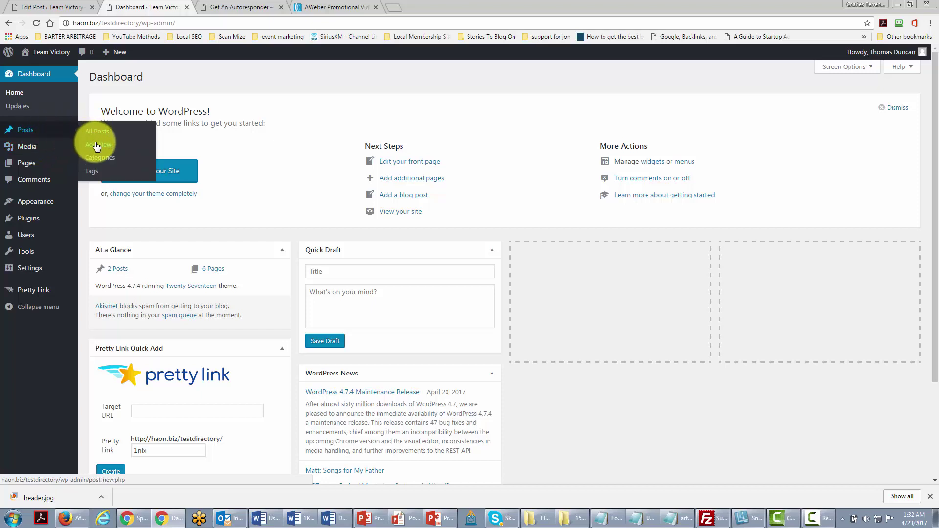
left_click(96, 145)
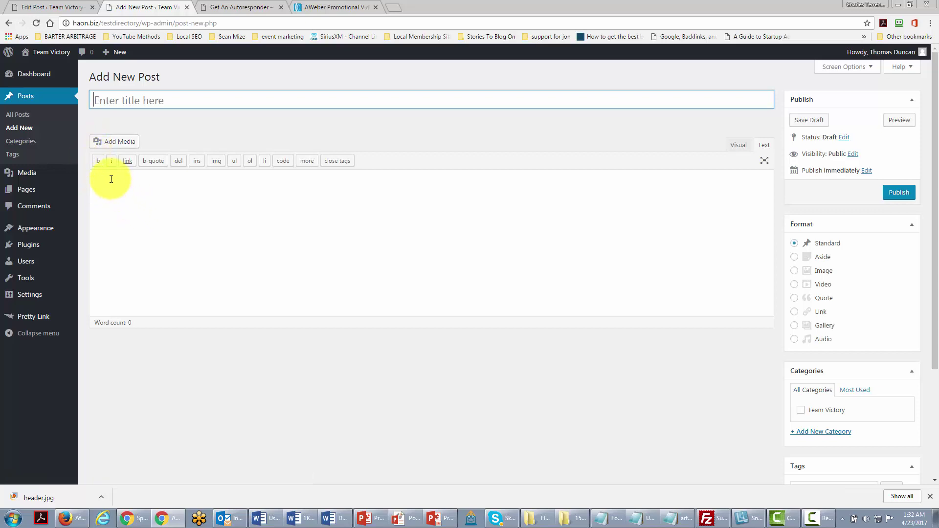
left_click(109, 178)
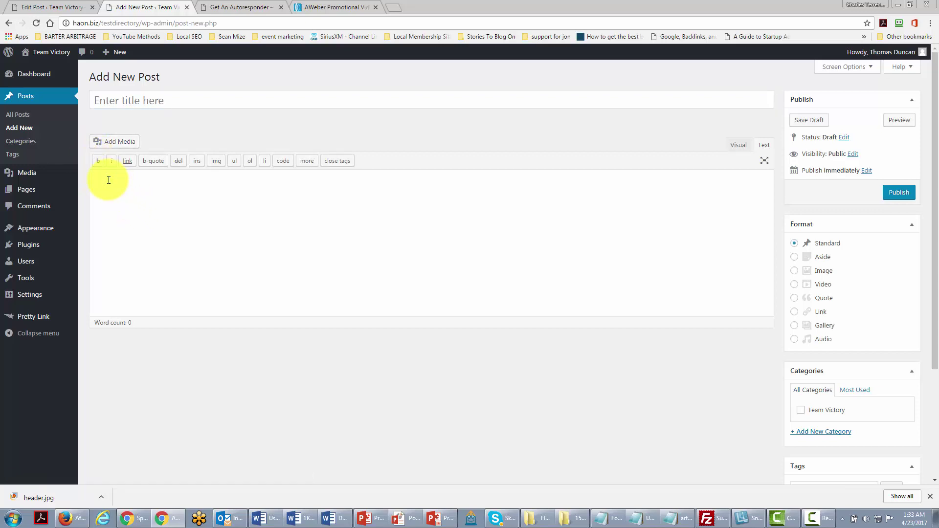
key("ctrl+v")
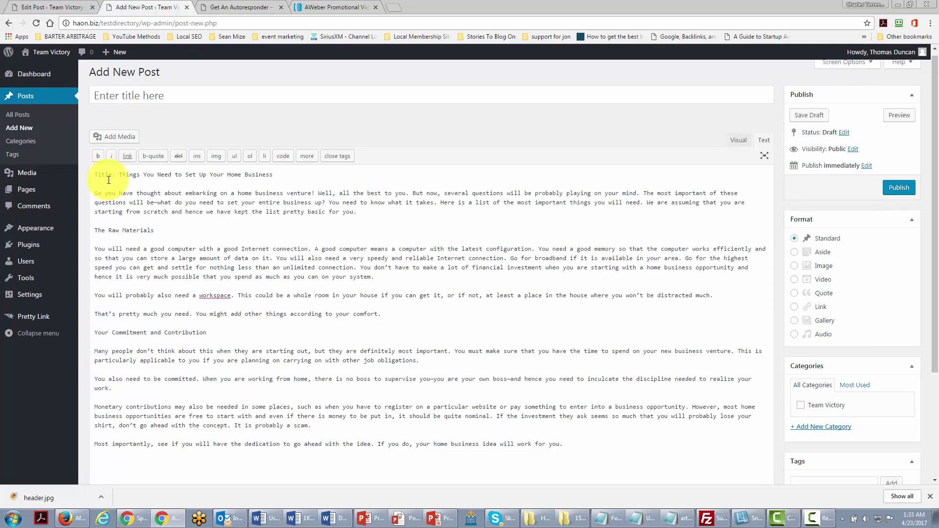
Cut the 'Title:' line out of the top of the post body
left_click_drag(296, 175, 96, 175)
mouse_move(76, 170)
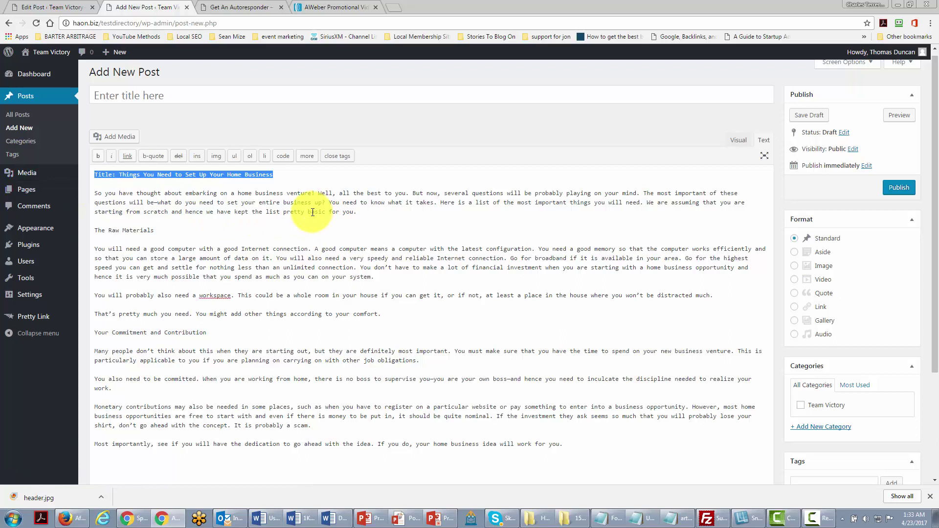
key("ctrl+x")
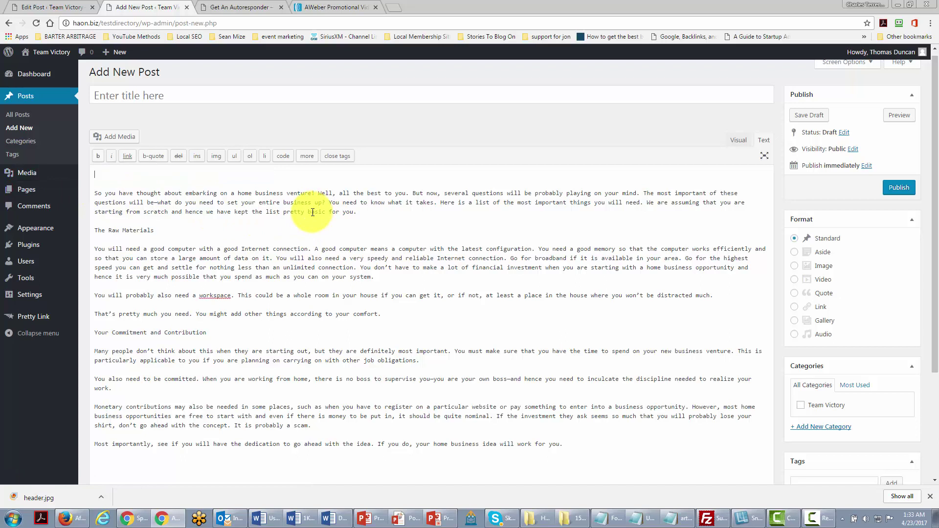
Set the title to 'Things You Need to Set Up Your Home Business' and delete the blank first body line
left_click(99, 96)
key("ctrl+v")
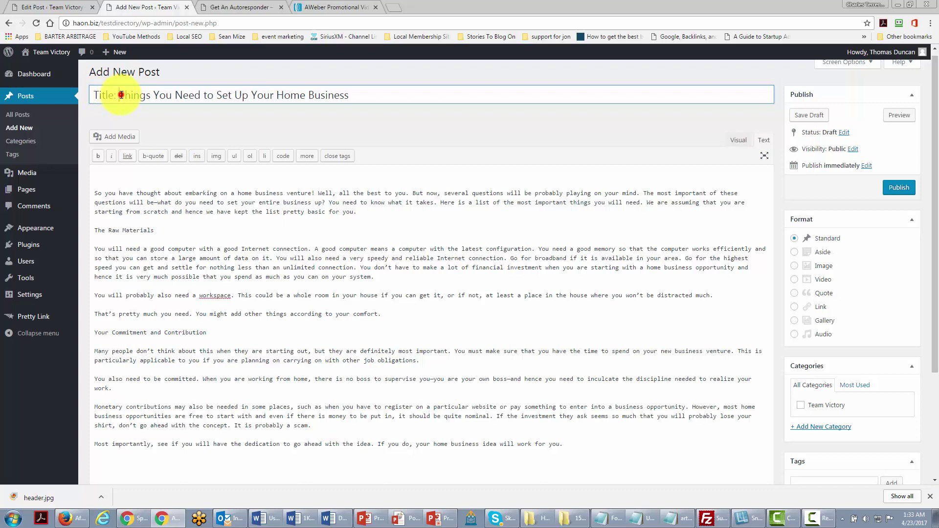
left_click(121, 93)
key("BackSpace")
key("BackSpace")
key("BackSpace")
key("BackSpace")
key("BackSpace")
key("BackSpace")
key("BackSpace")
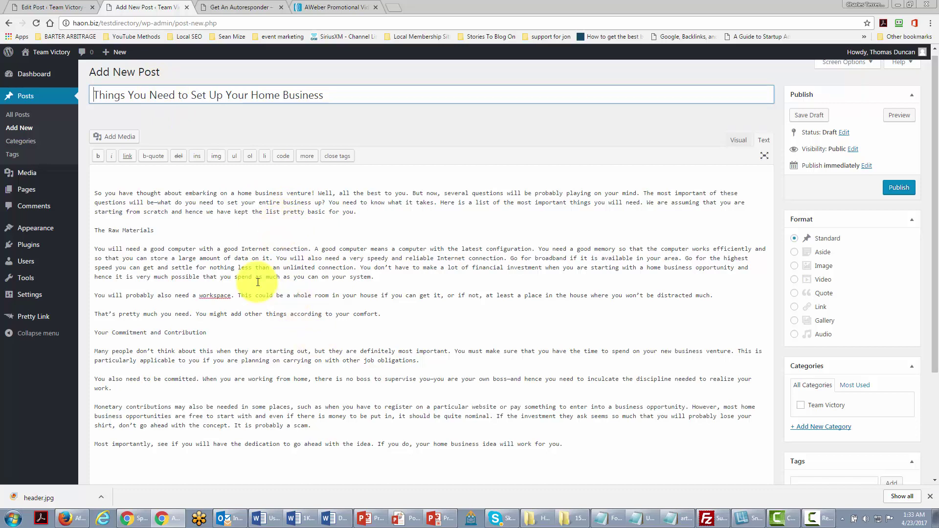
left_click(97, 174)
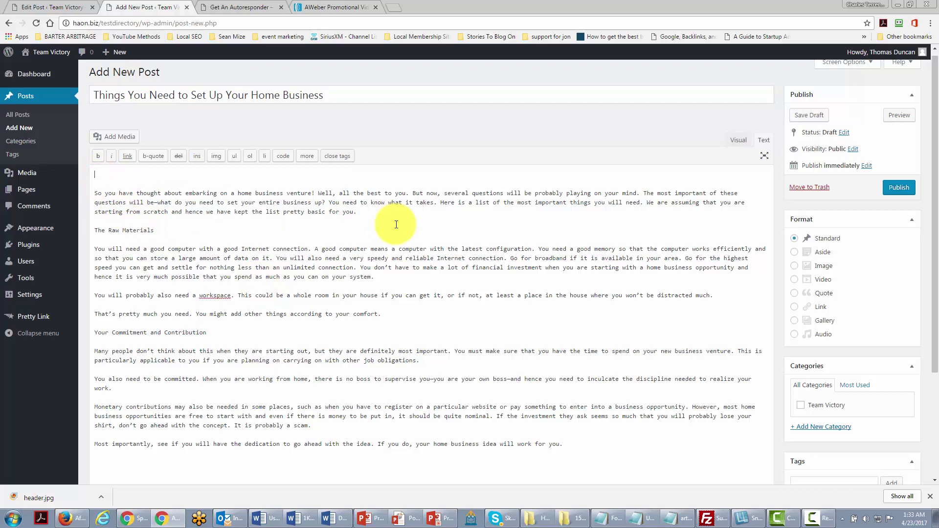
key("Delete")
key("Delete")
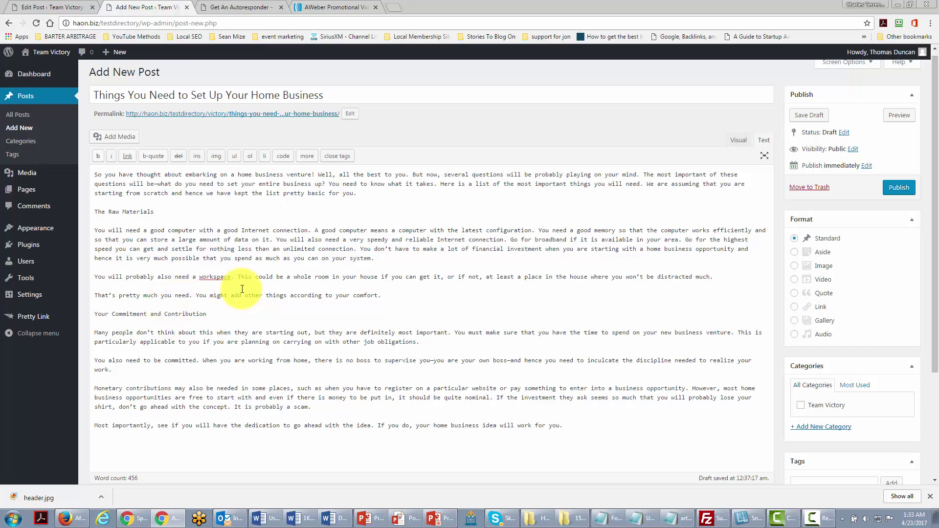
Switch to the Visual editor and select the subheading 'The Raw Materials'
left_click(739, 141)
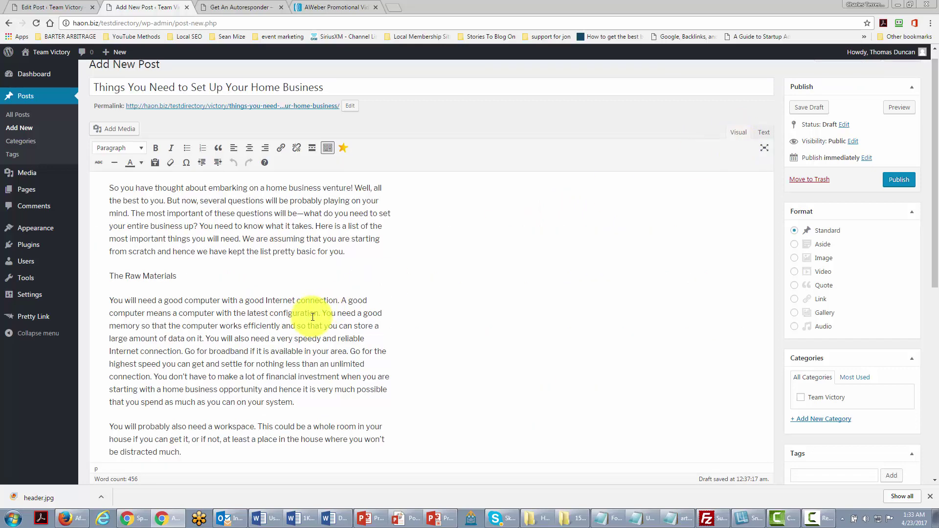
scroll(323, 318, "up", 1)
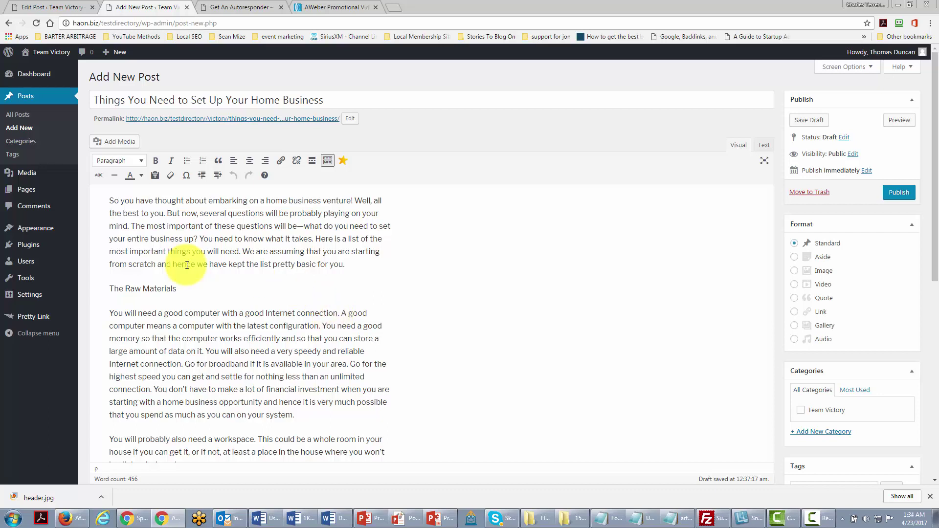
scroll(168, 297, "down", 1)
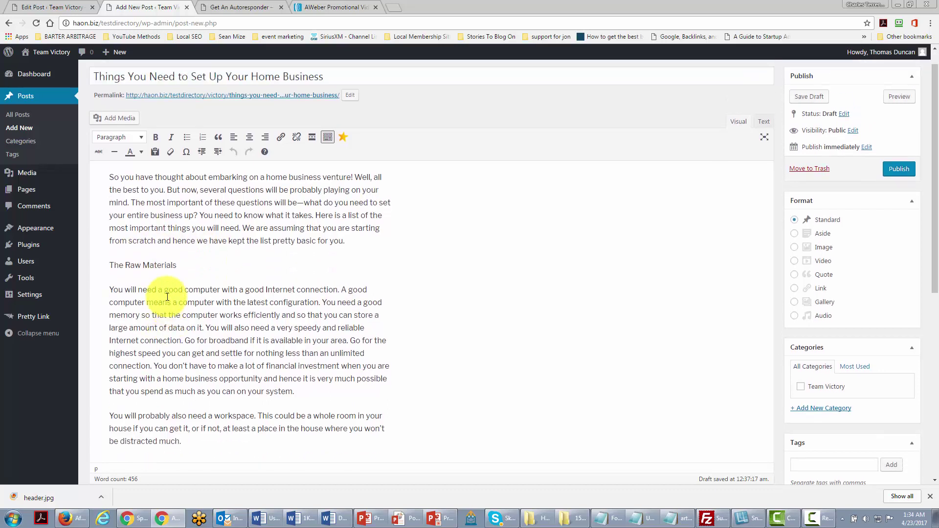
scroll(164, 294, "up", 1)
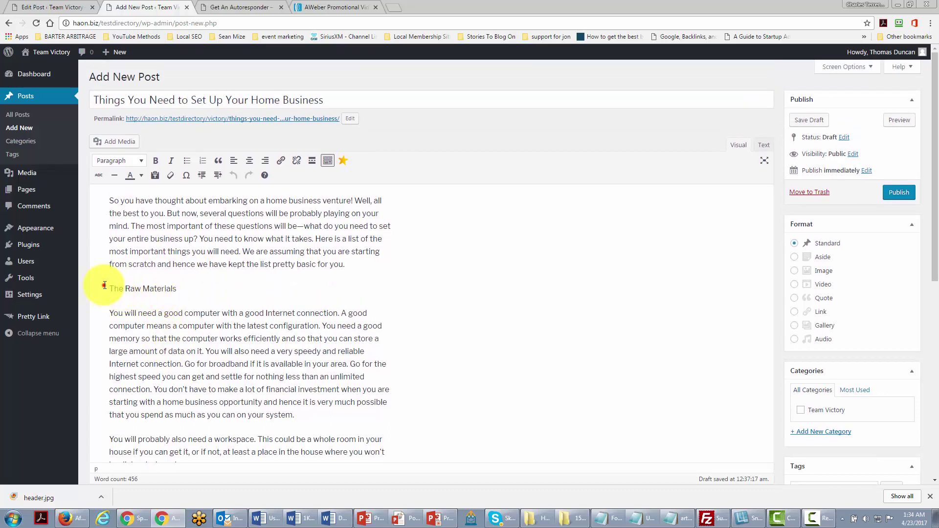
left_click_drag(102, 286, 179, 288)
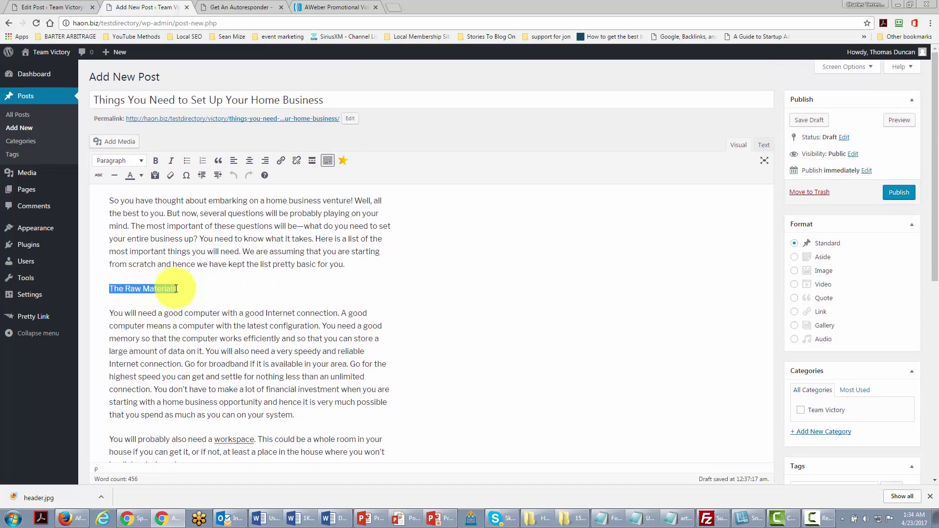
Format 'The Raw Materials' as Heading 4, then return to that heading
left_click(139, 162)
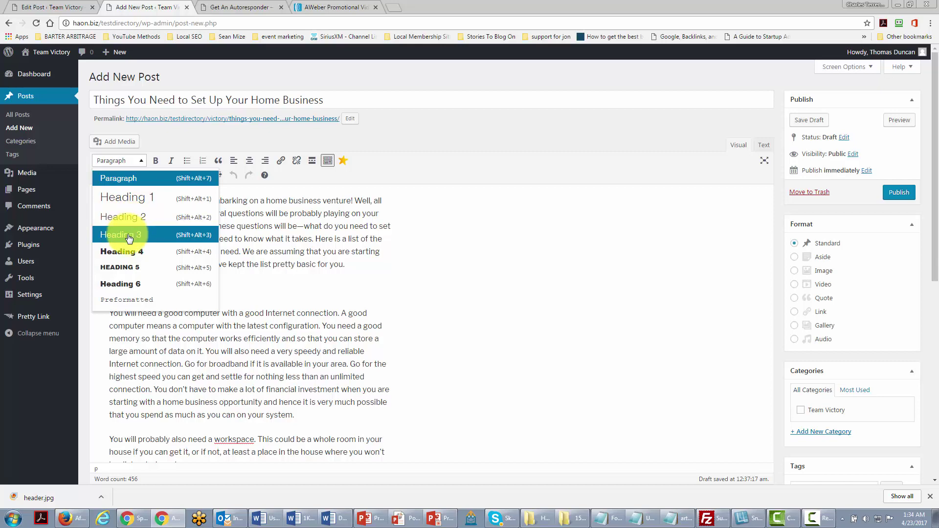
left_click(129, 250)
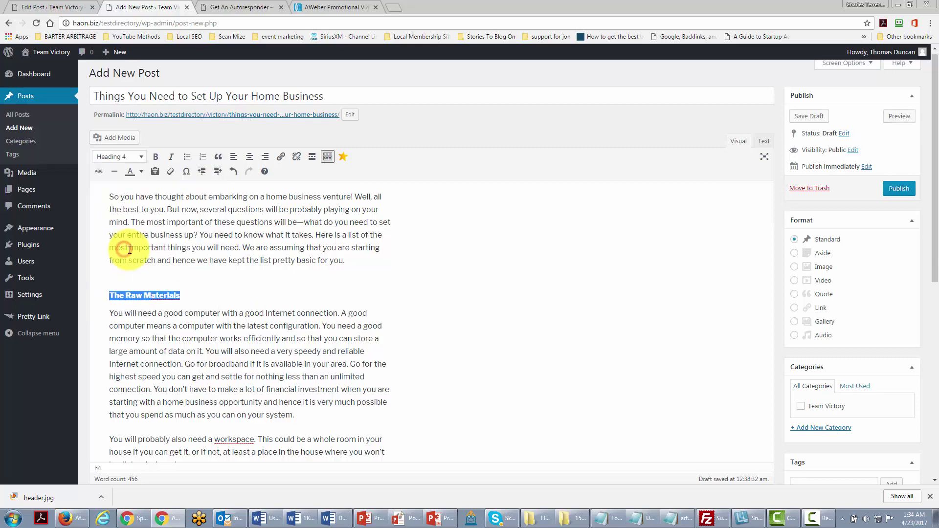
scroll(129, 250, "down", 6)
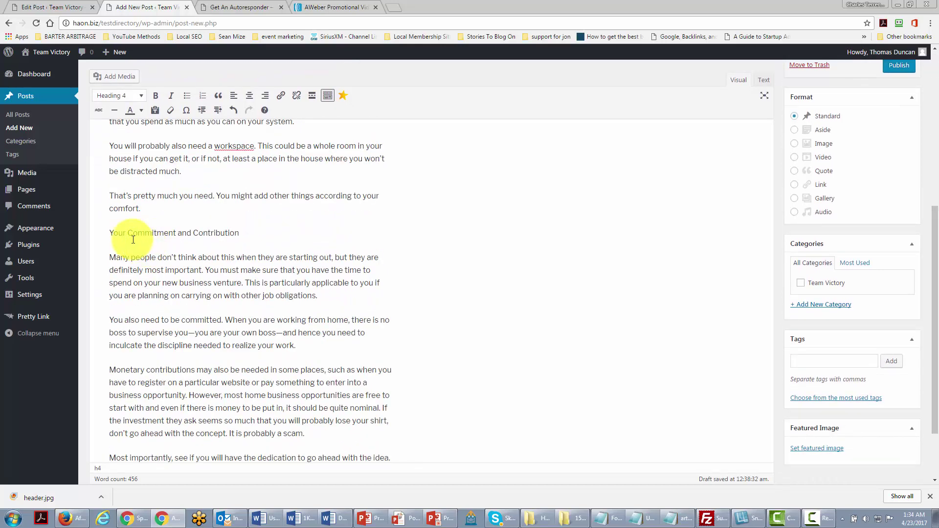
left_click_drag(107, 233, 255, 231)
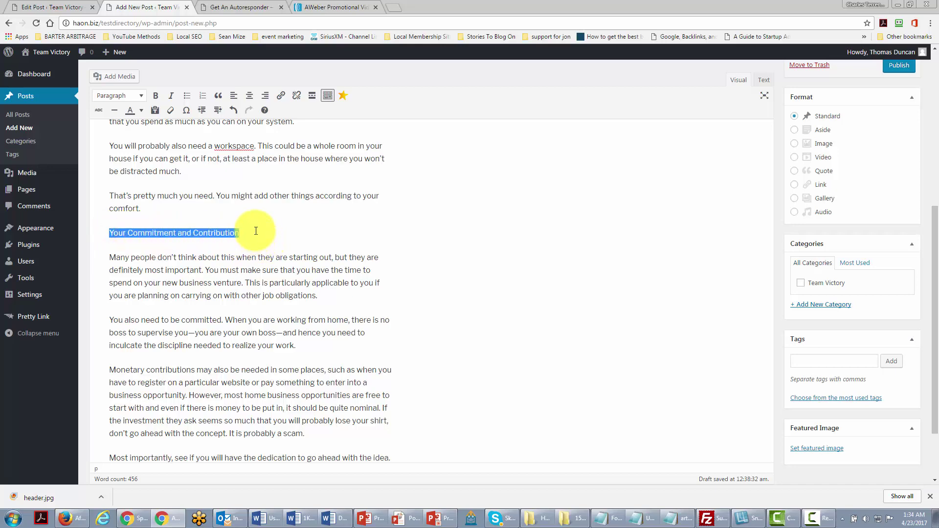
scroll(189, 163, "up", 6)
left_click(168, 300)
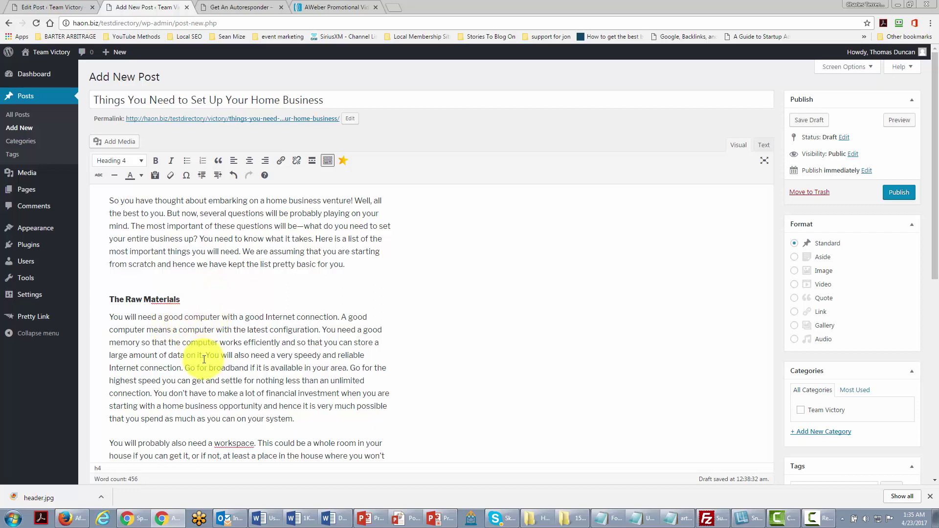
left_click_drag(184, 367, 249, 367)
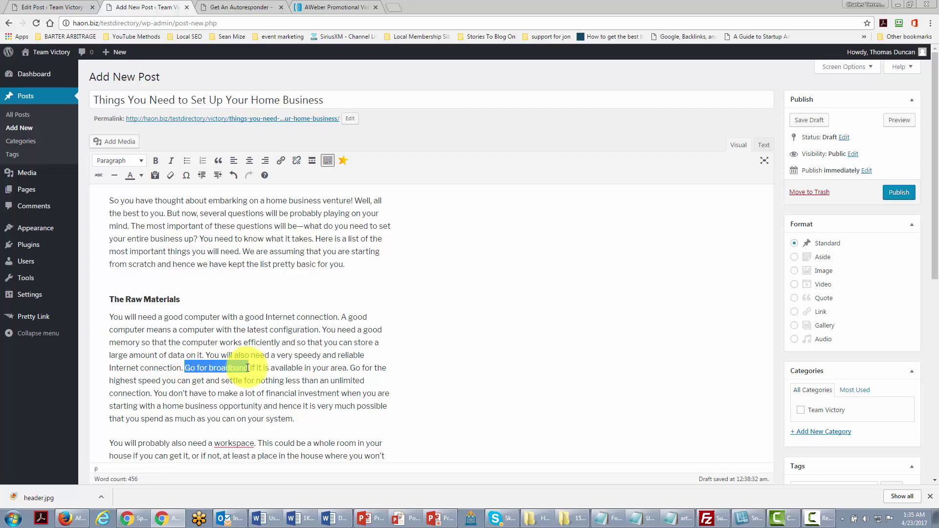
left_click(282, 163)
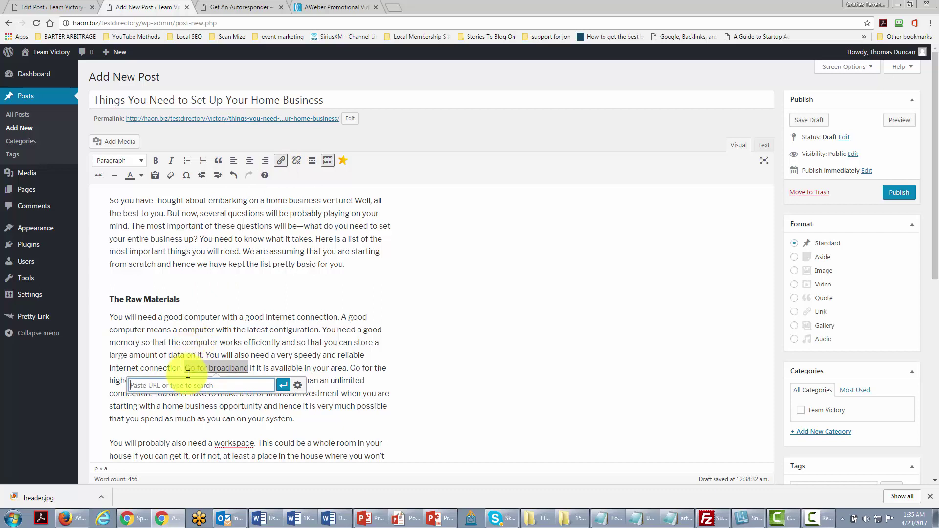
type("http://google.com")
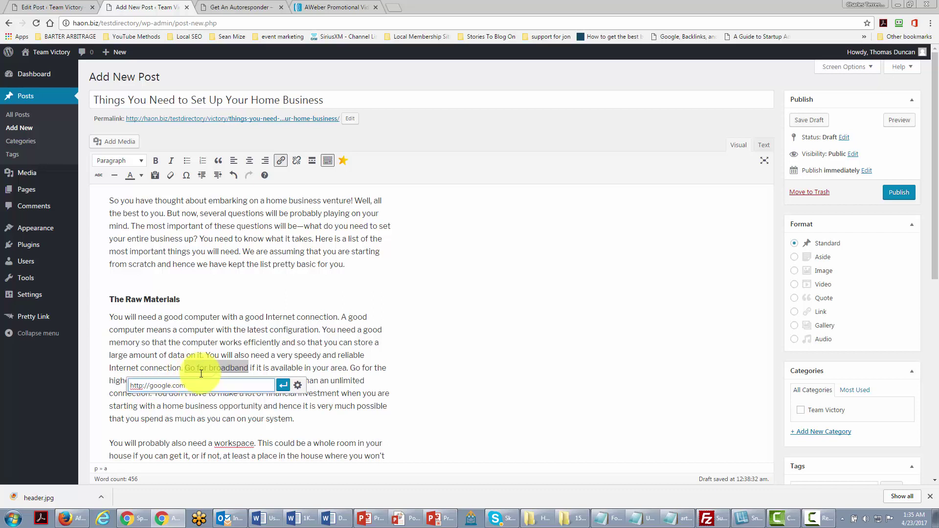
left_click(280, 385)
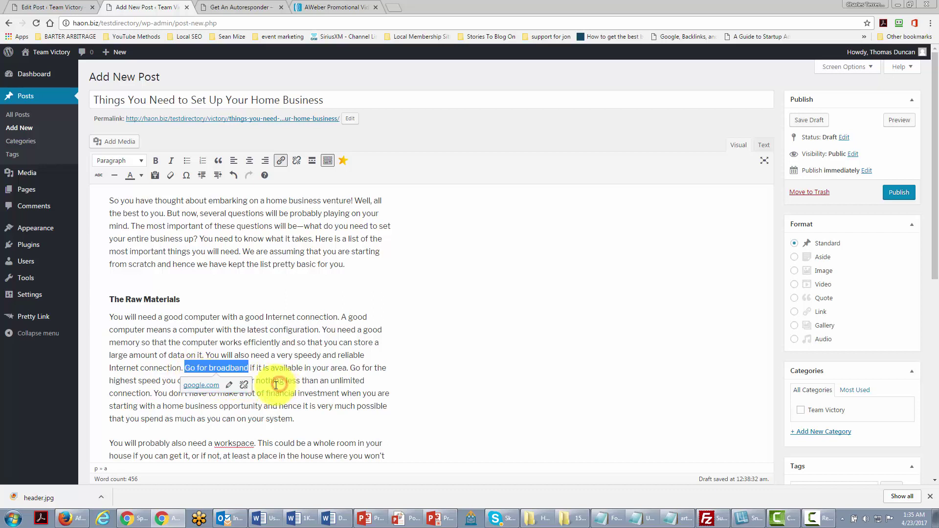
left_click(271, 398)
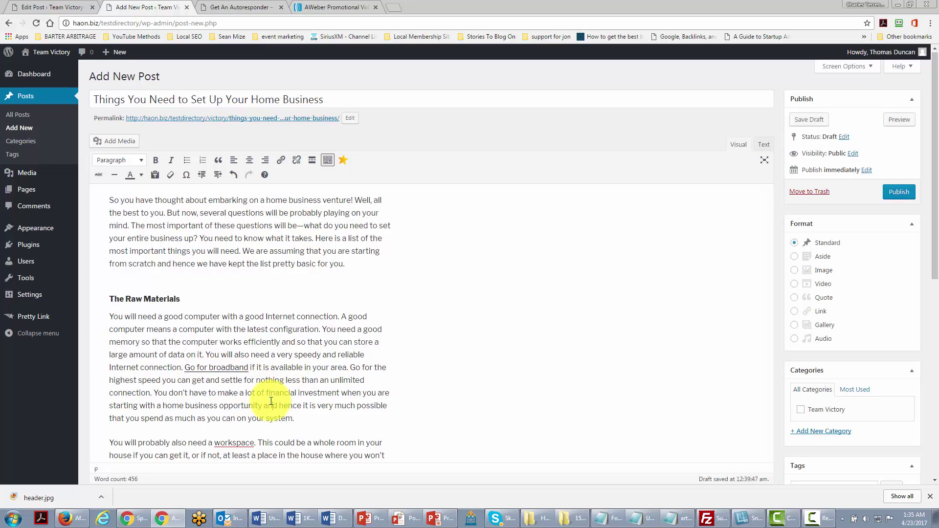
scroll(271, 401, "down", 8)
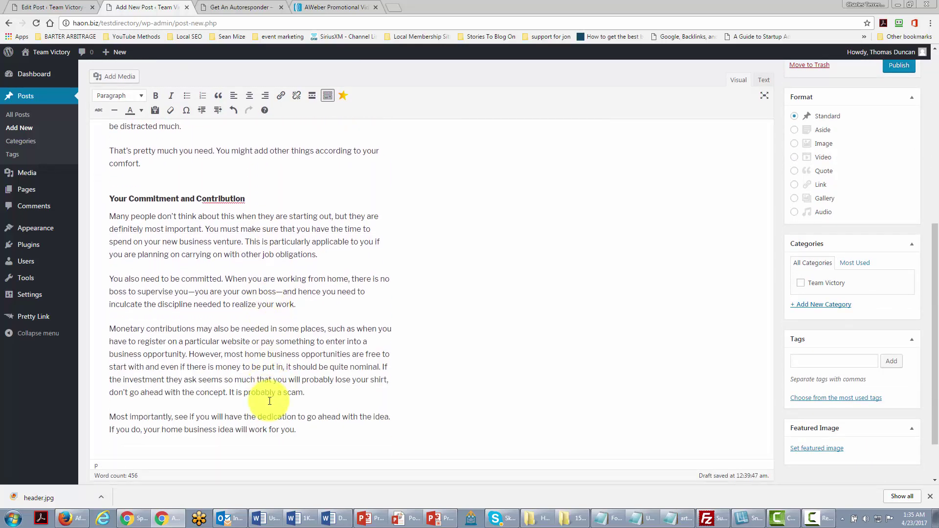
left_click_drag(224, 354, 299, 353)
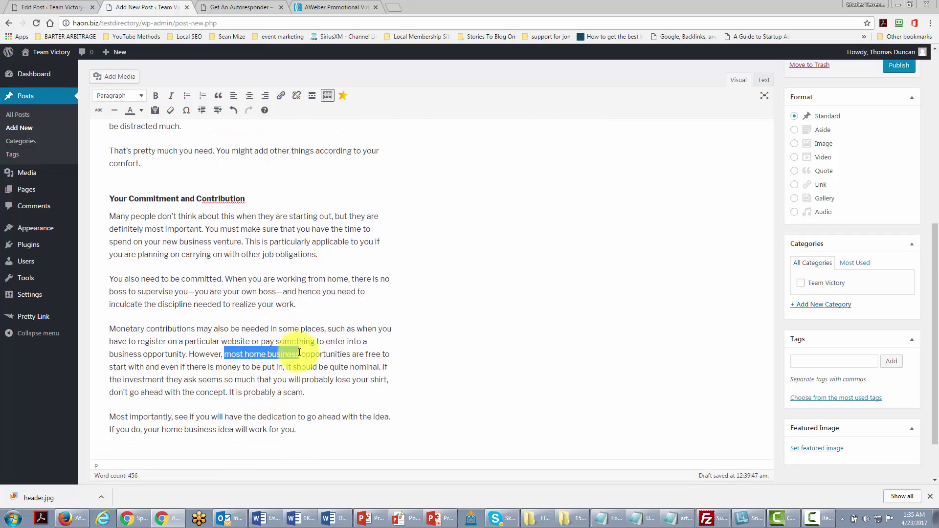
left_click(280, 96)
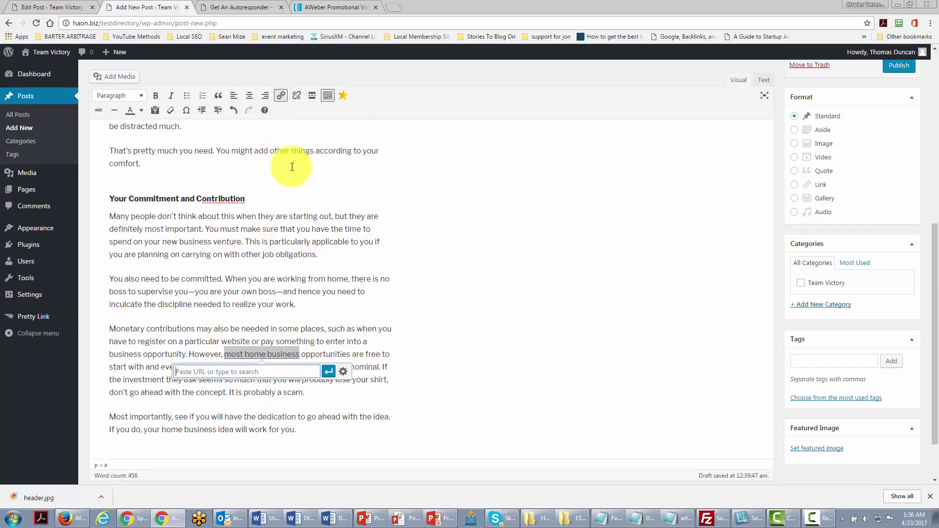
type("http:")
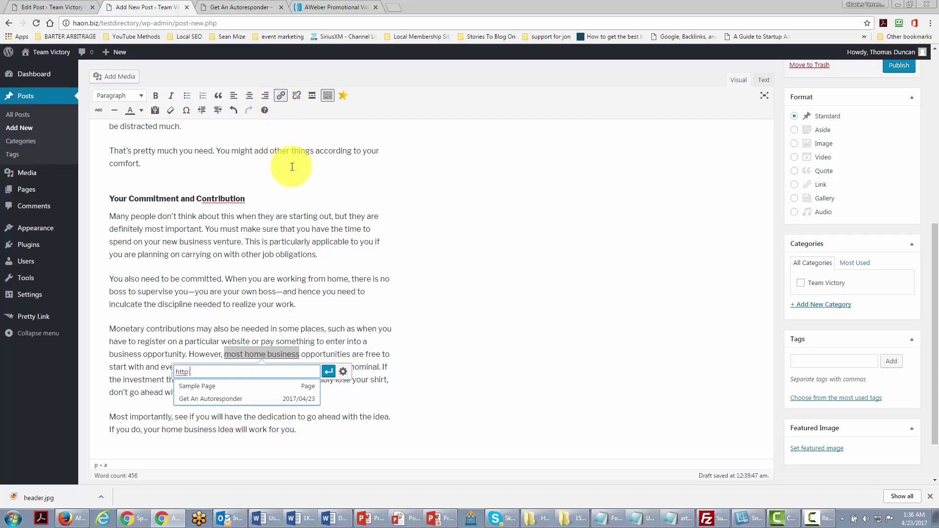
type("//google.com")
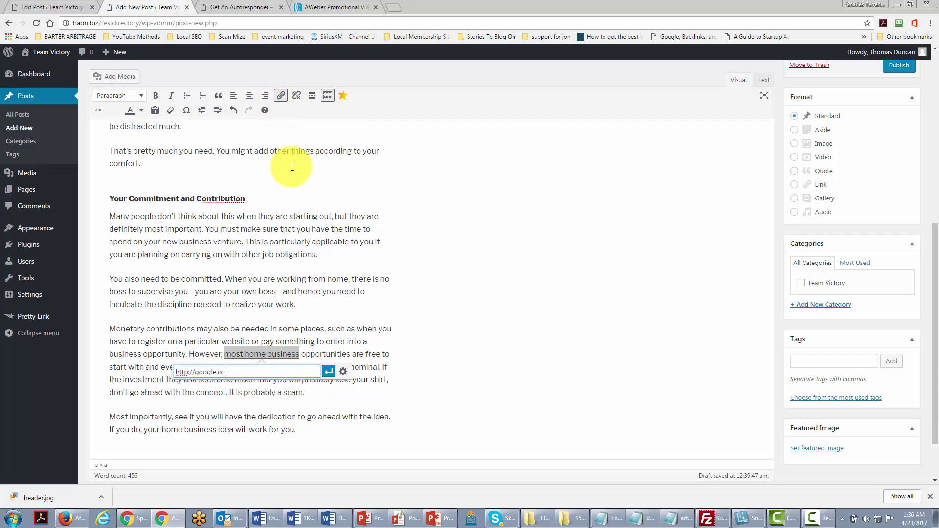
left_click(327, 374)
left_click(320, 383)
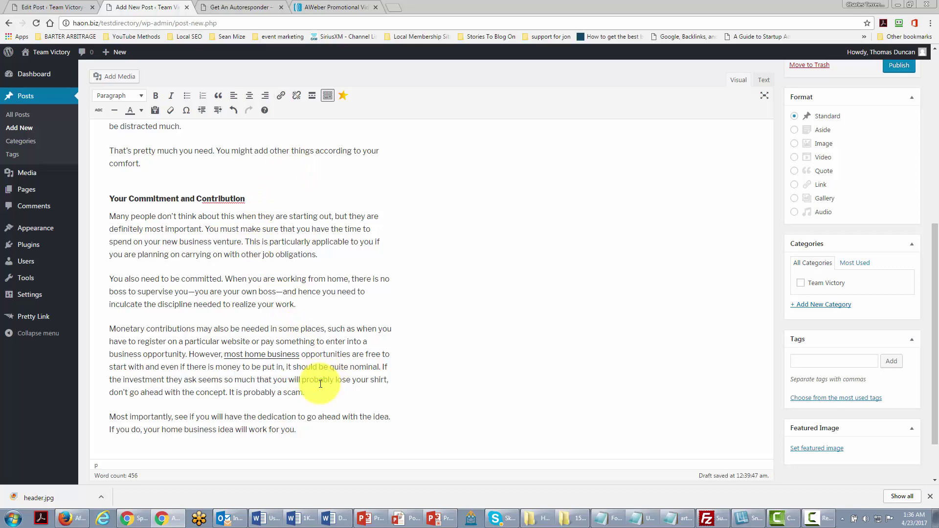
scroll(320, 383, "up", 2)
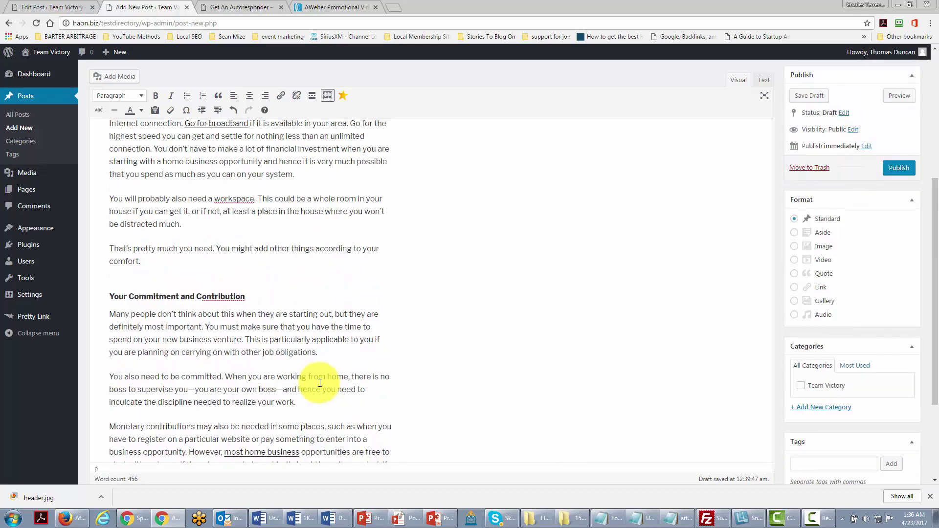
Insert the seo-word-cloud image from the Media Library before 'You will need…'
scroll(319, 384, "up", 3)
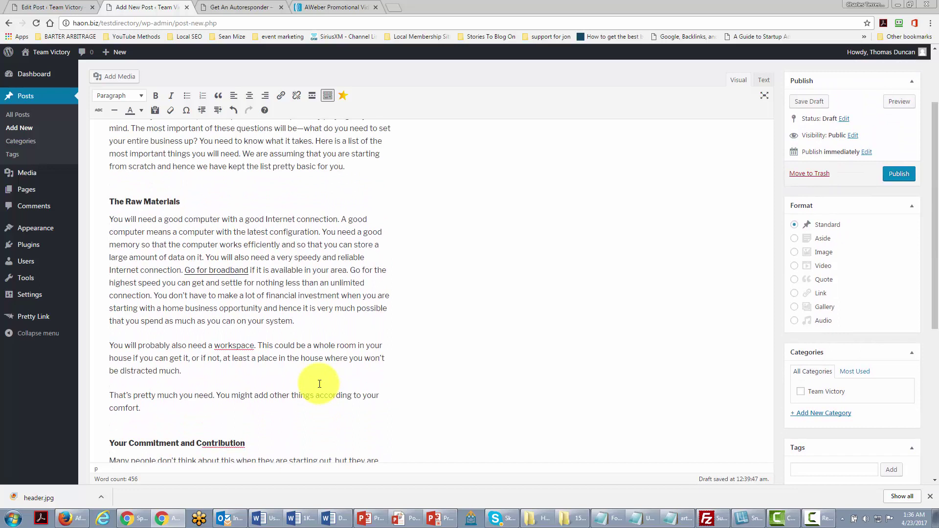
scroll(320, 384, "up", 1)
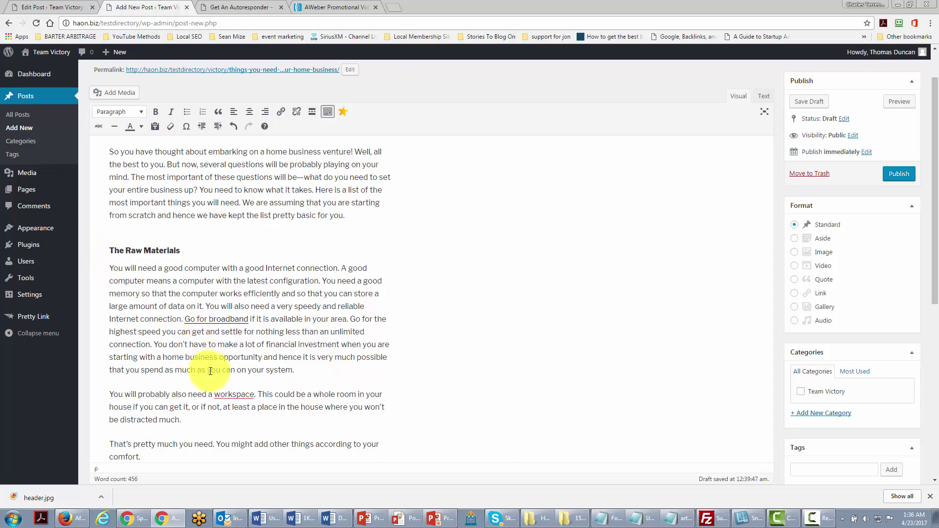
left_click(110, 268)
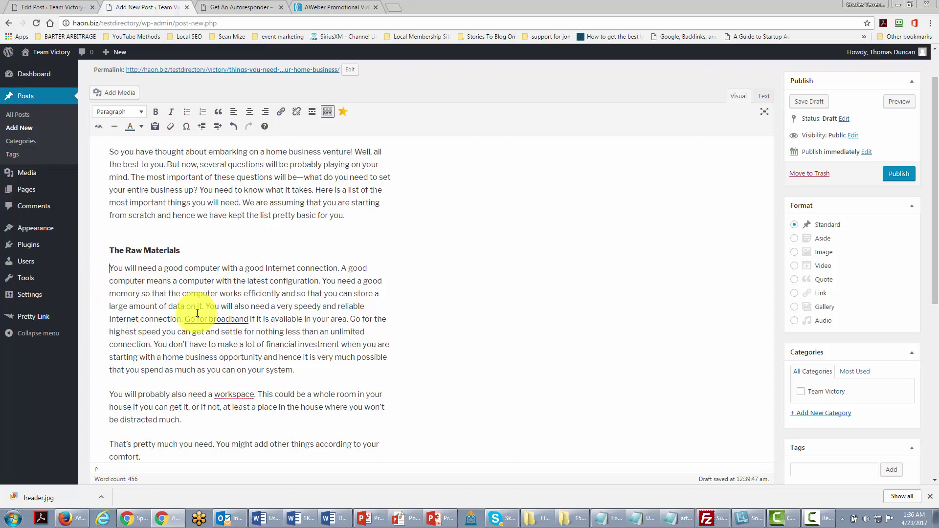
left_click(120, 93)
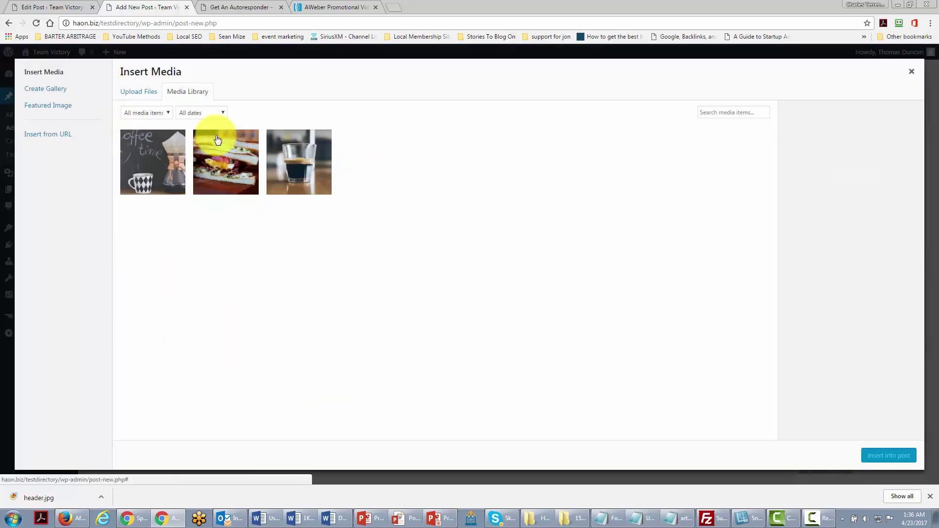
left_click(140, 94)
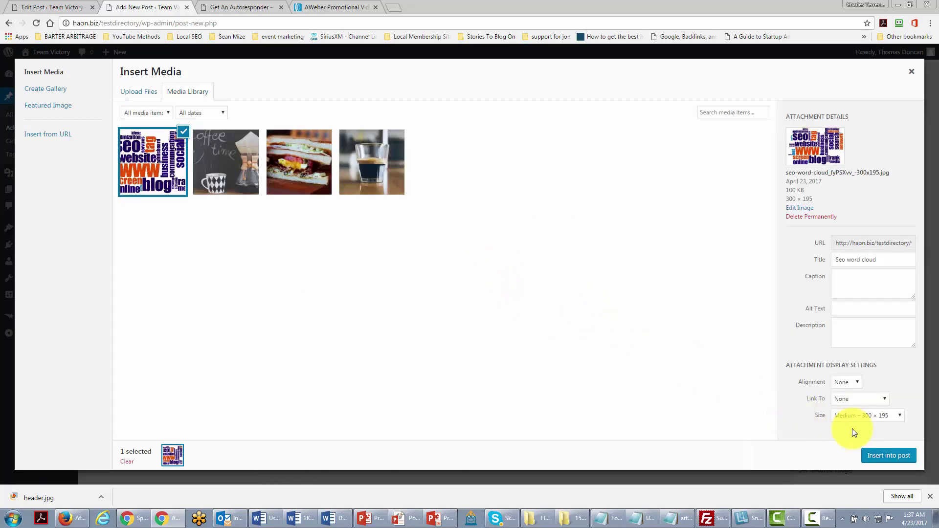
left_click(880, 458)
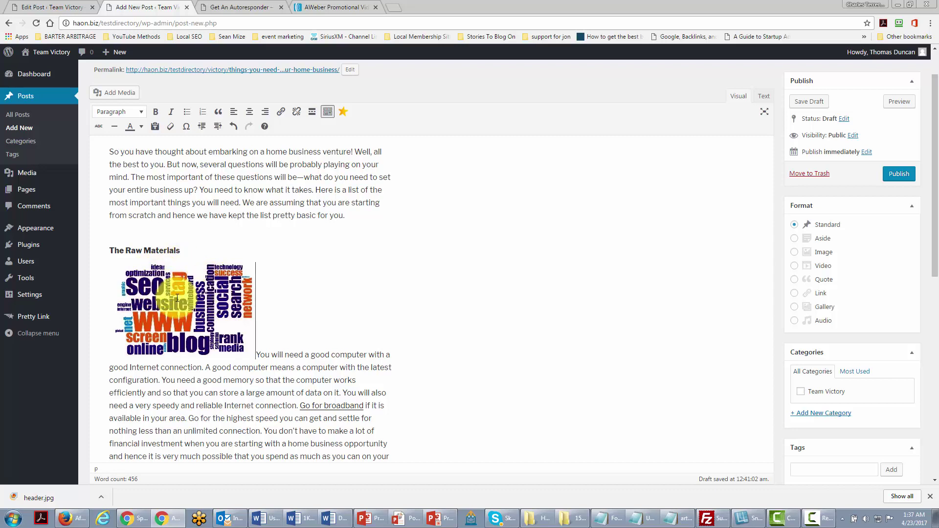
Set the word-cloud image's alignment to Left in Image Details and update it
left_click(173, 291)
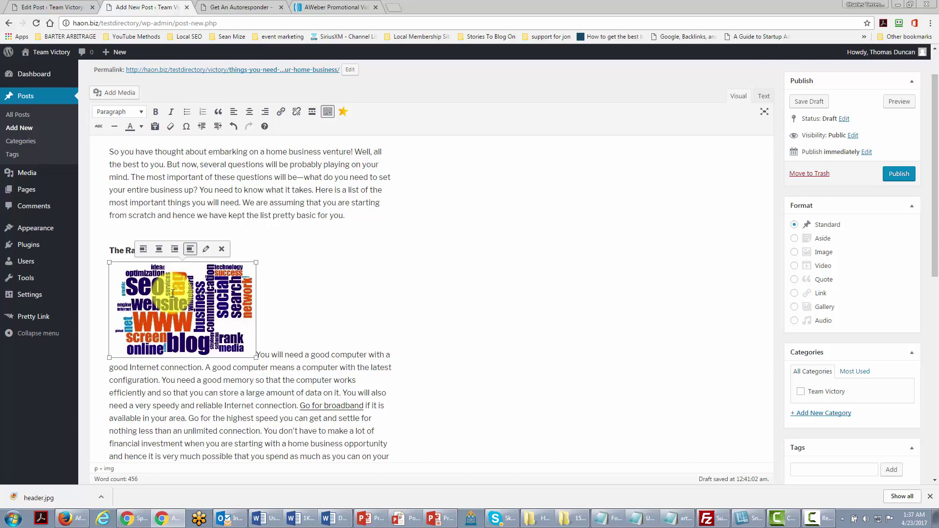
left_click(206, 250)
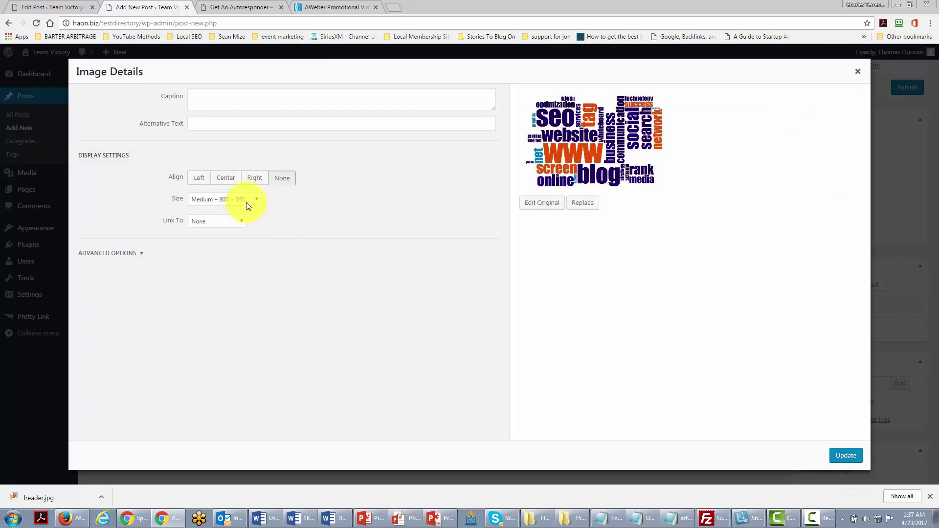
left_click(198, 180)
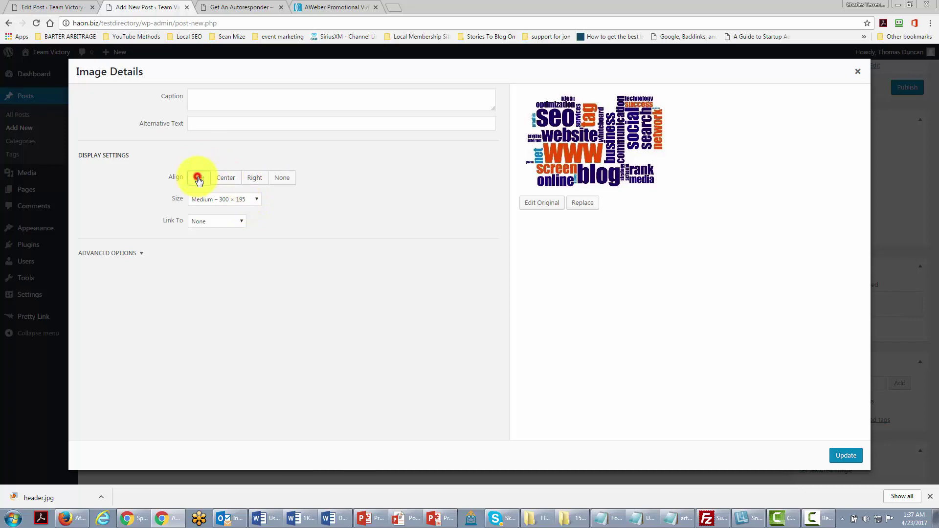
left_click(835, 456)
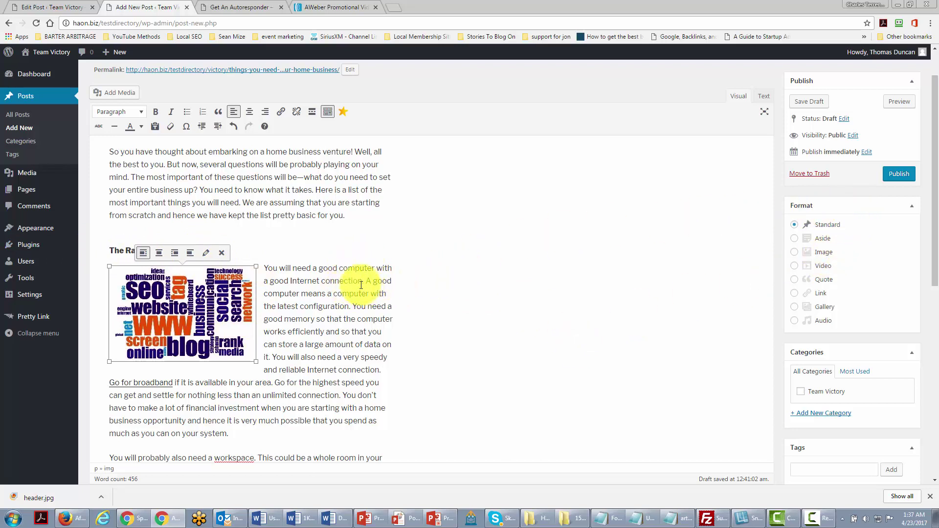
Publish the post, scroll through the live version, and go back to the Edit Post tab
left_click(899, 176)
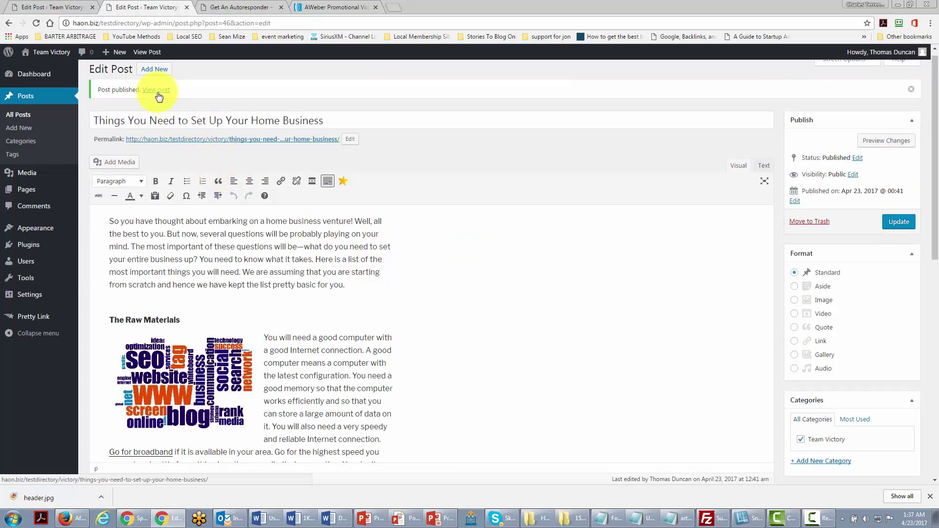
left_click(157, 92)
scroll(199, 185, "down", 3)
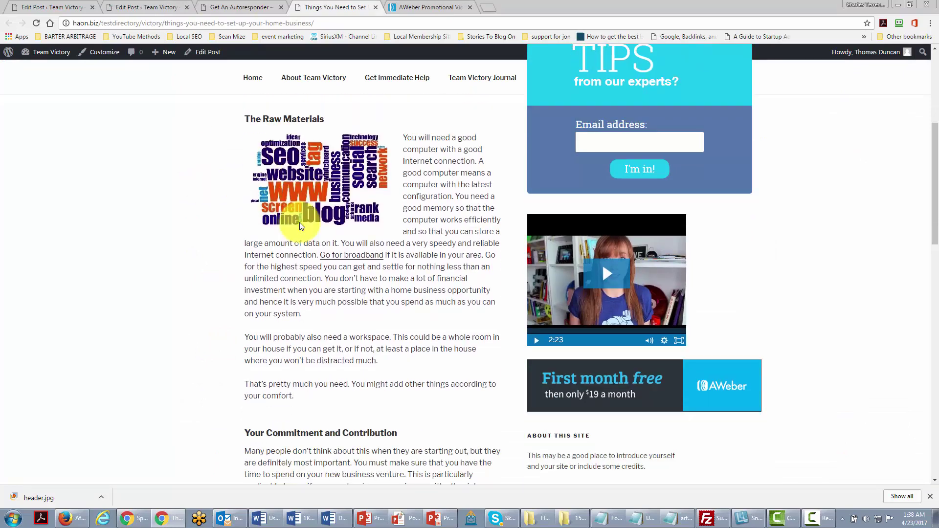
scroll(299, 222, "down", 8)
scroll(342, 266, "up", 6)
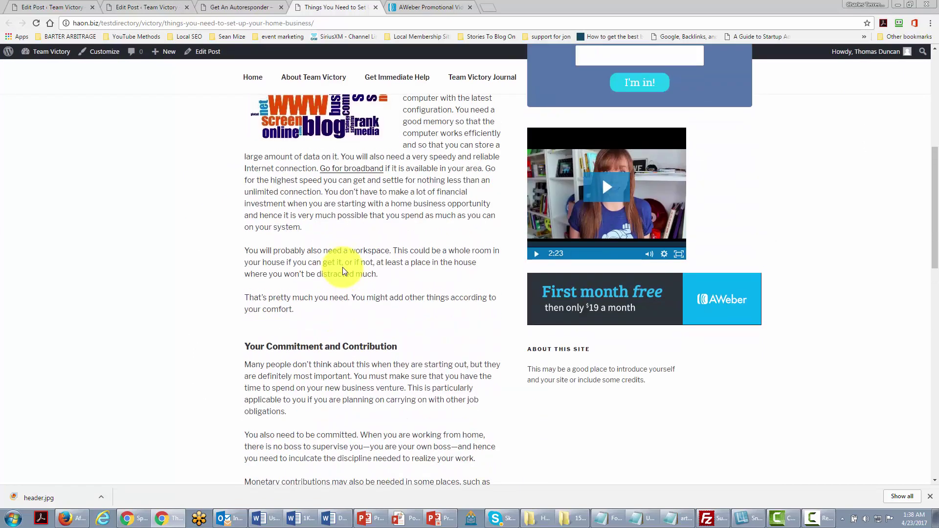
scroll(342, 267, "up", 6)
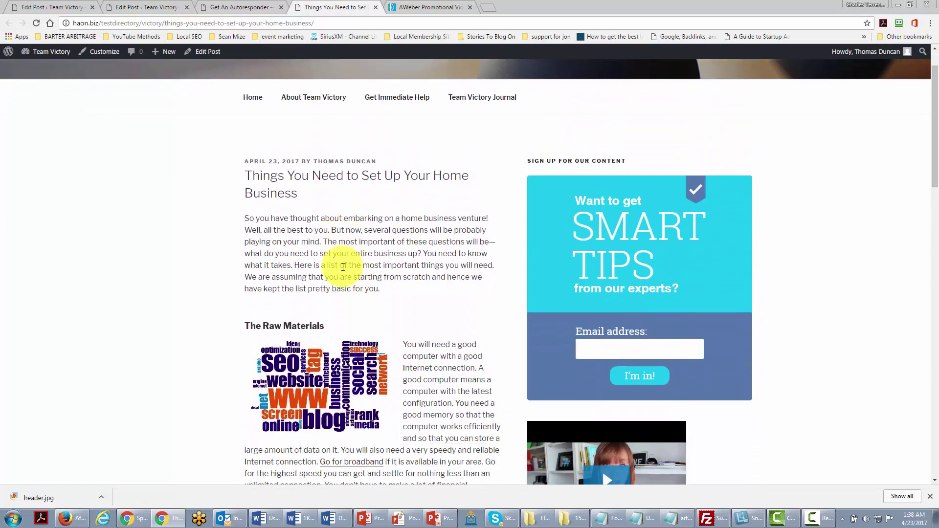
scroll(343, 267, "down", 1)
key("ctrl+2")
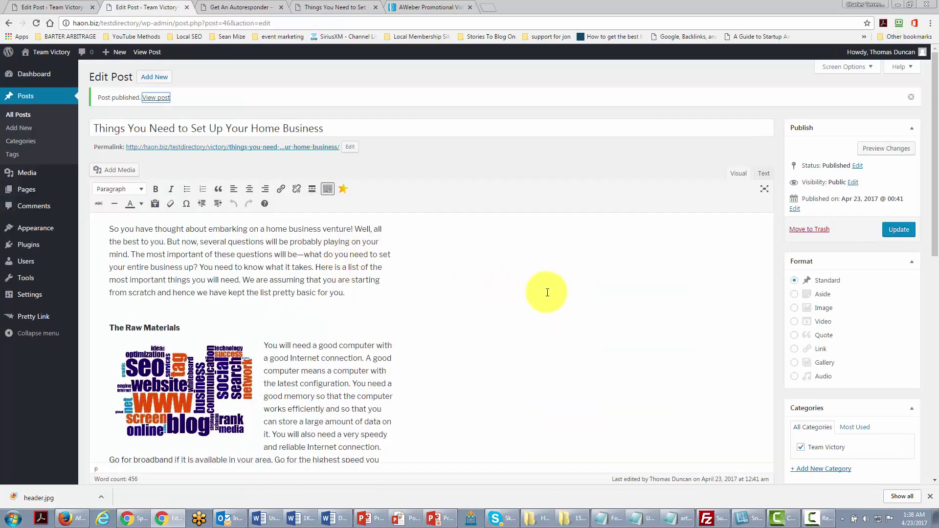
Create a new 'events' category, tick it for the post, and untick Team Victory
scroll(547, 293, "down", 1)
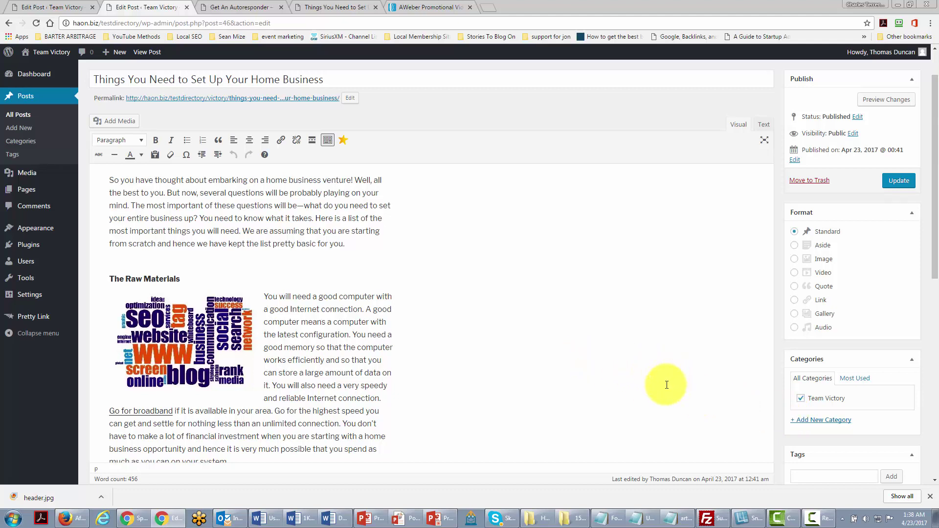
left_click(821, 424)
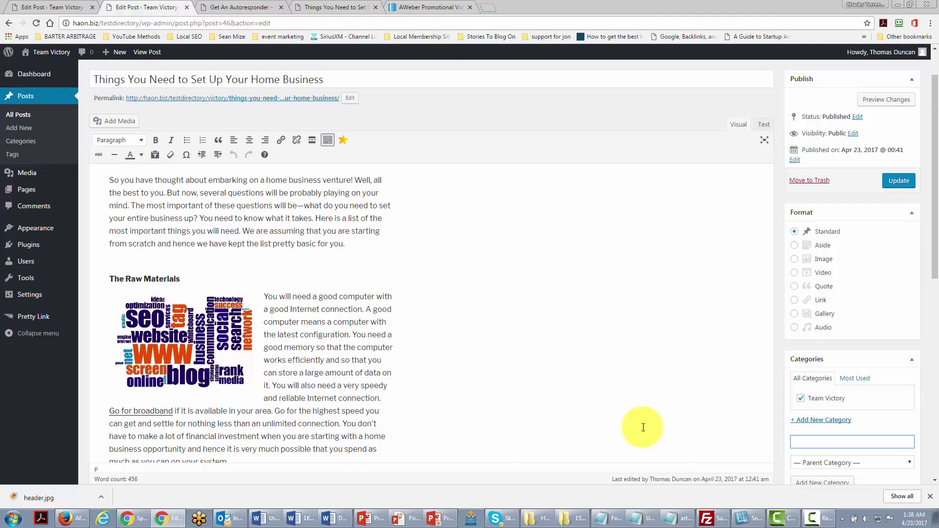
type("events")
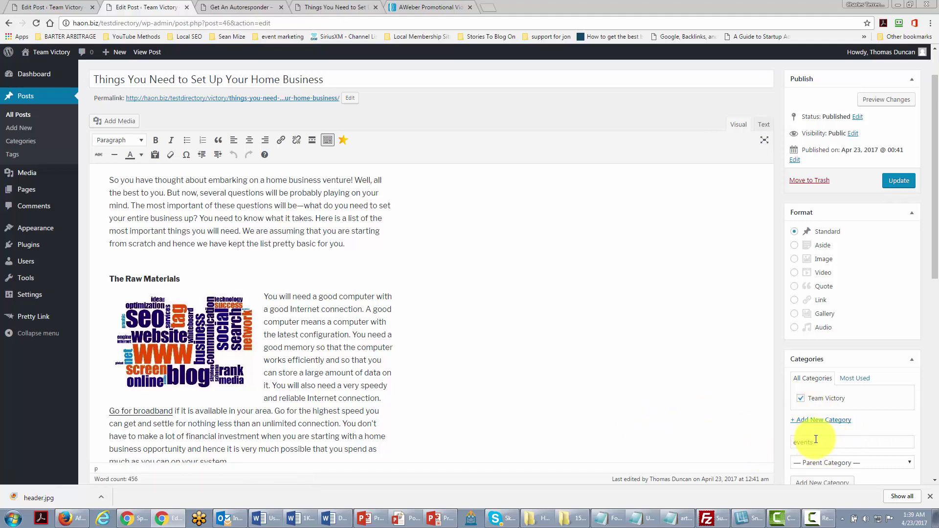
scroll(815, 449, "down", 1)
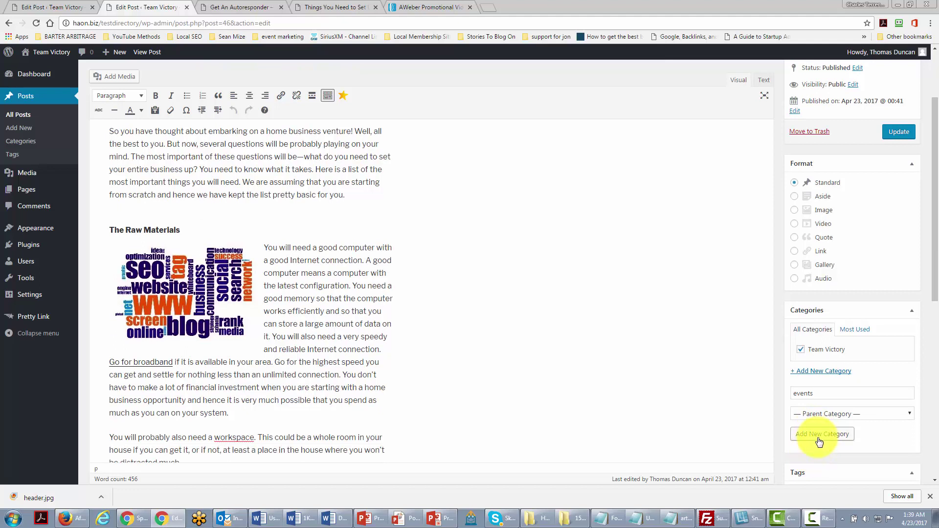
left_click(820, 440)
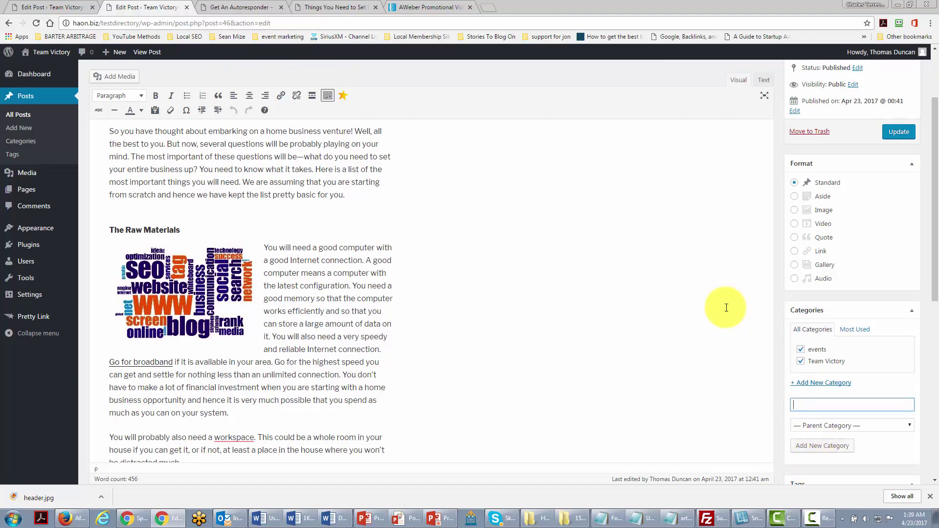
left_click(801, 362)
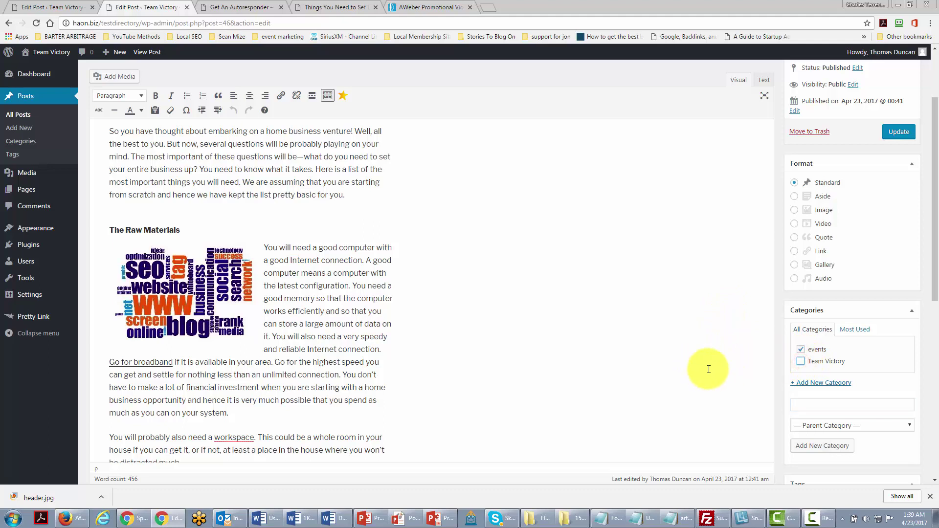
Update the published post to save its move to the events category
left_click(890, 133)
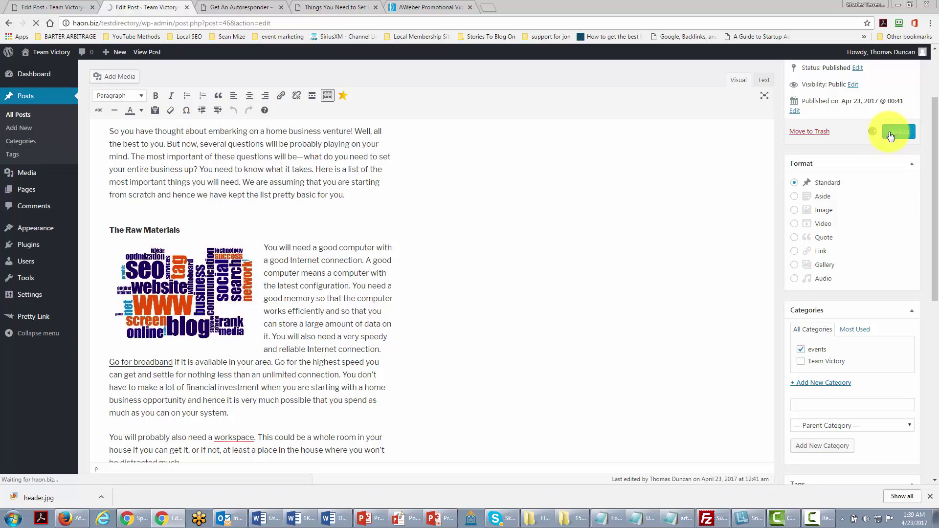